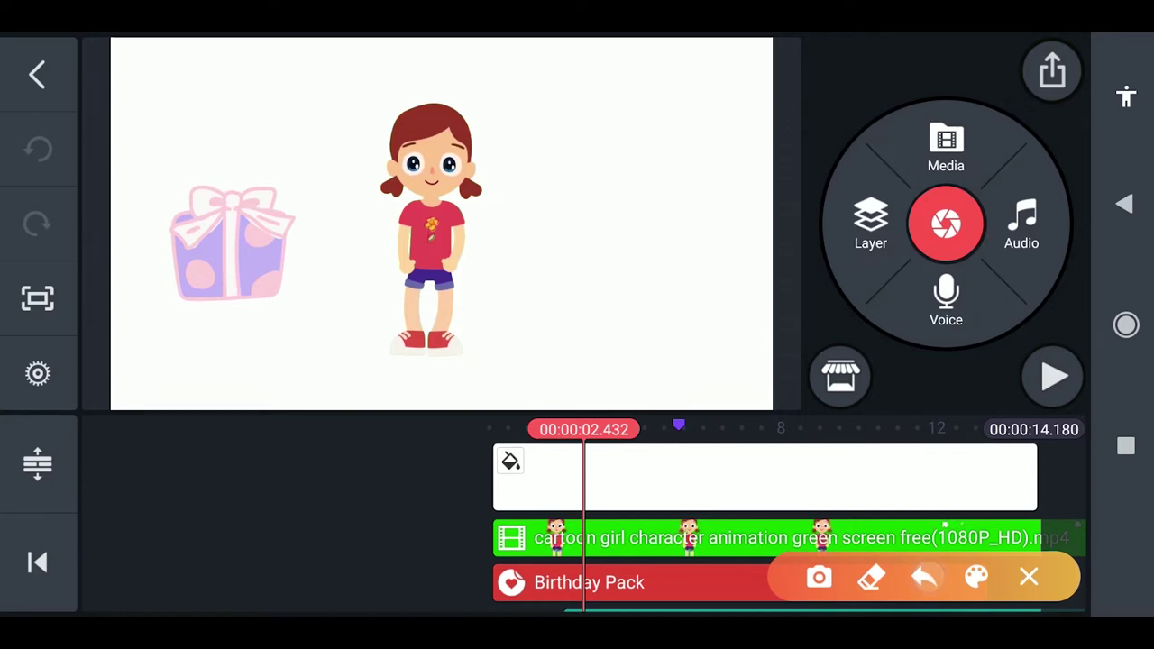
Select the cartoon girl clip, close its options, then select the white backdrop clip.
left_click(1029, 578)
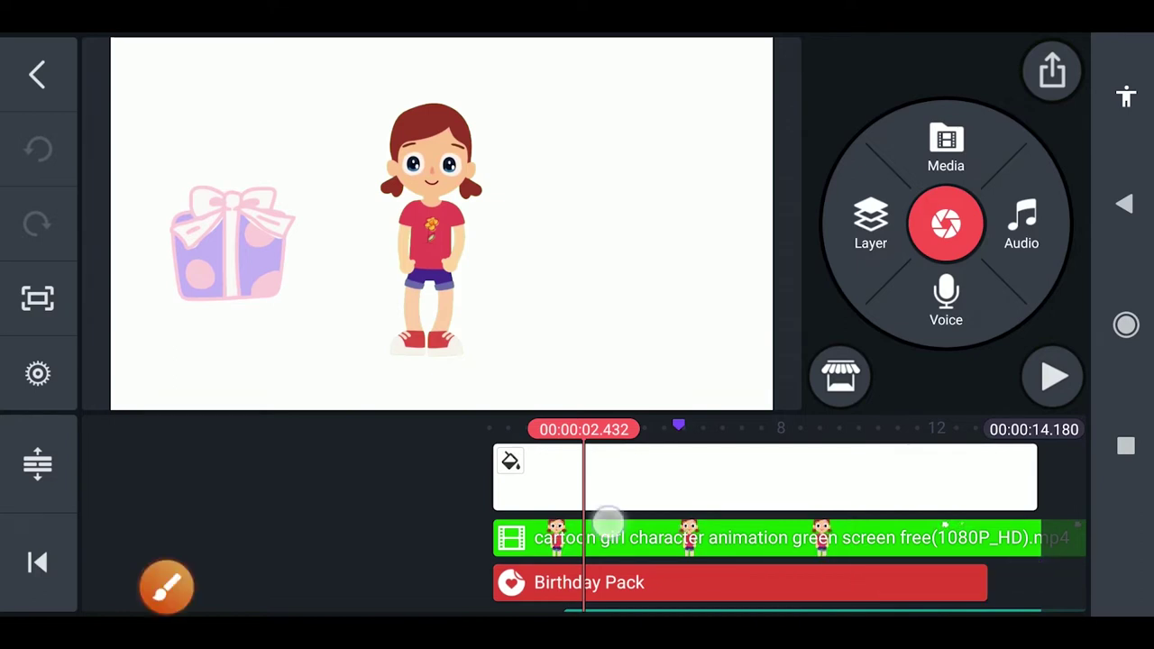
left_click(607, 537)
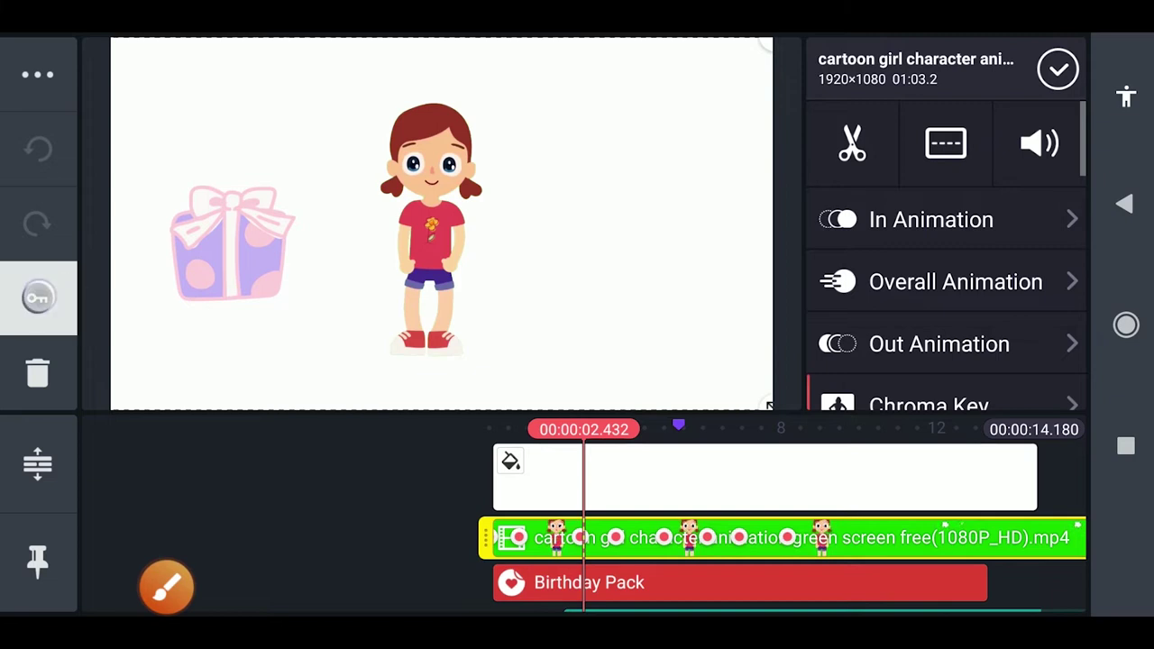
left_click_drag(783, 541, 782, 467)
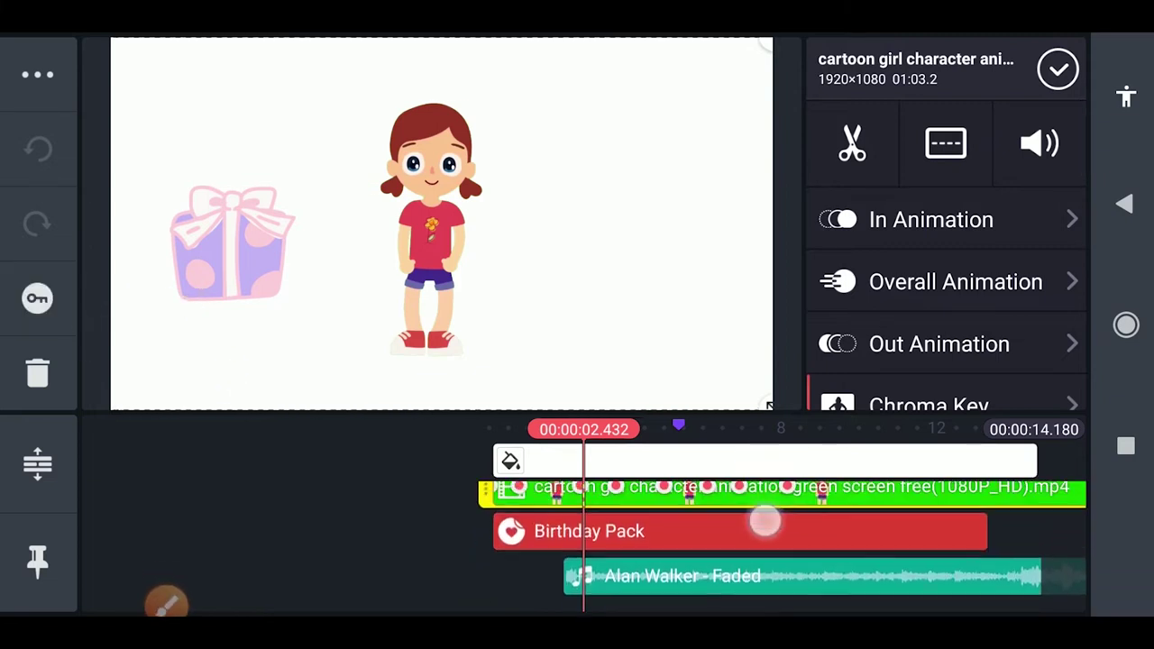
left_click(780, 564)
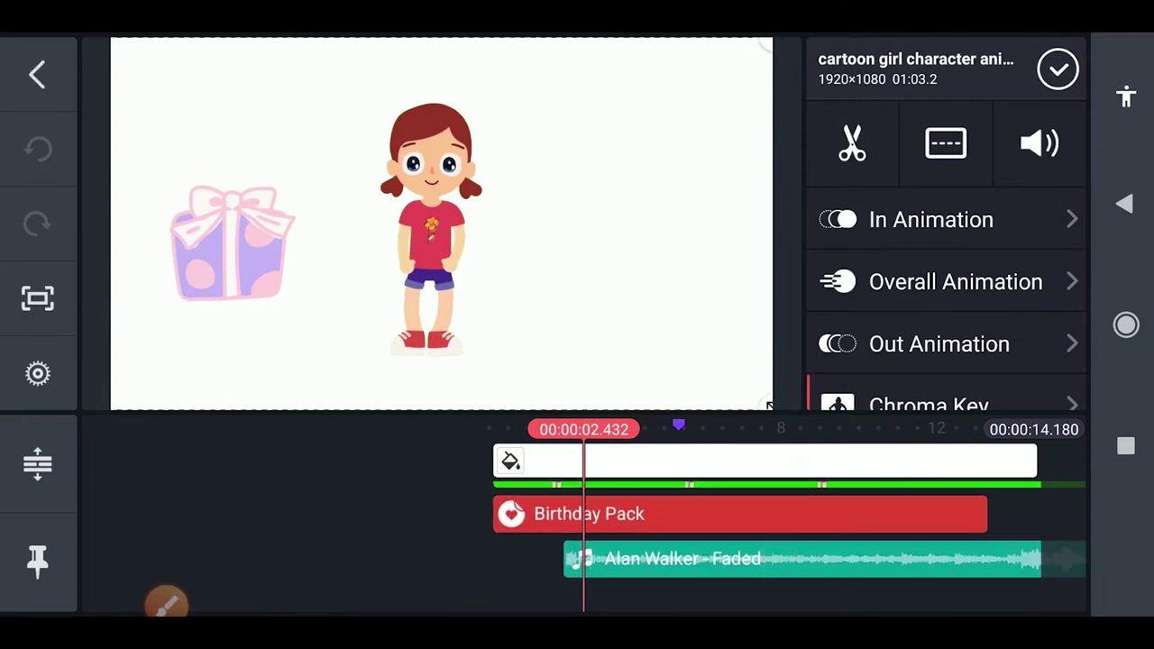
left_click(812, 478)
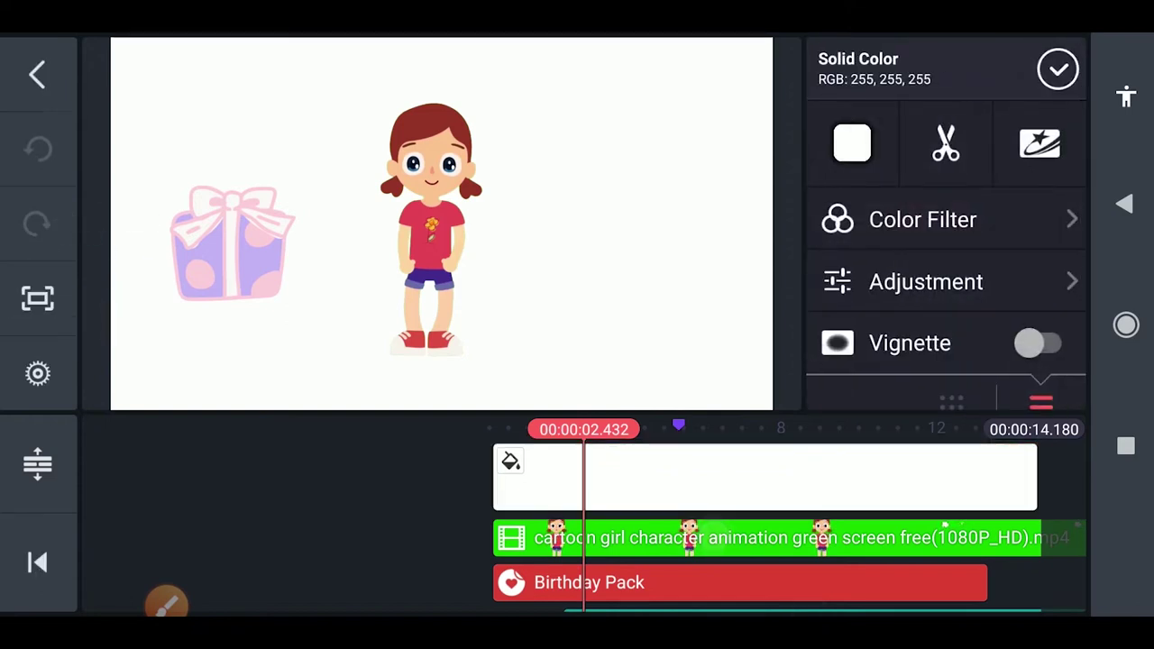
Switch to the girl clip, deselect it, then briefly select the Alan Walker - Faded music clip.
left_click(141, 214)
left_click(712, 537)
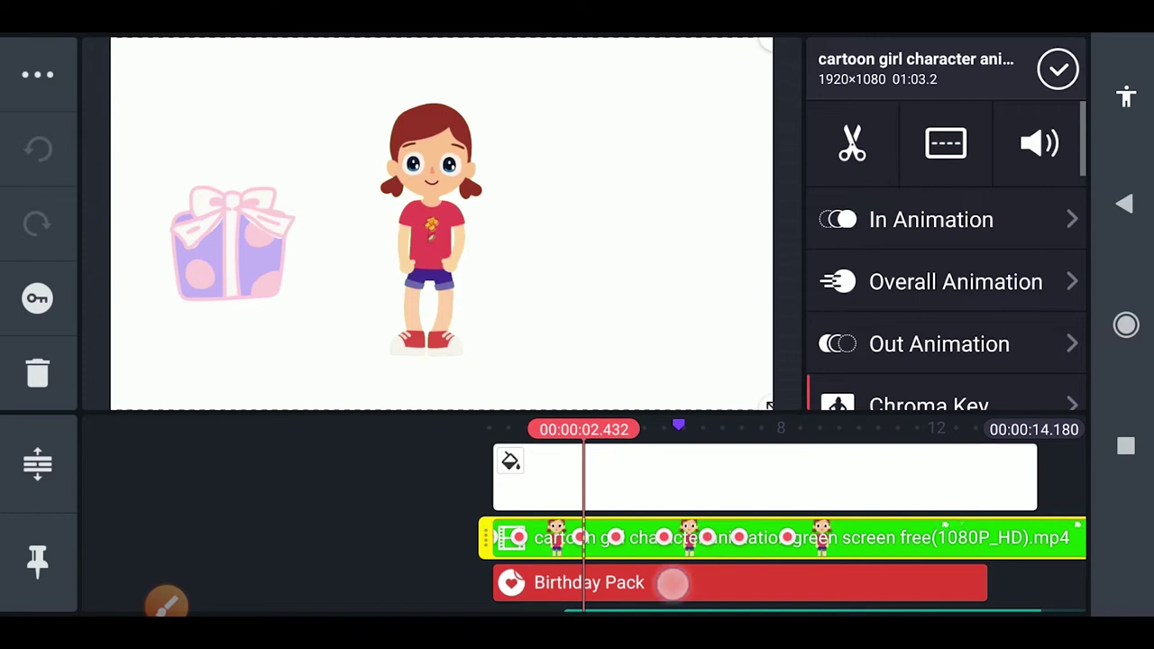
left_click(672, 584)
left_click(141, 214)
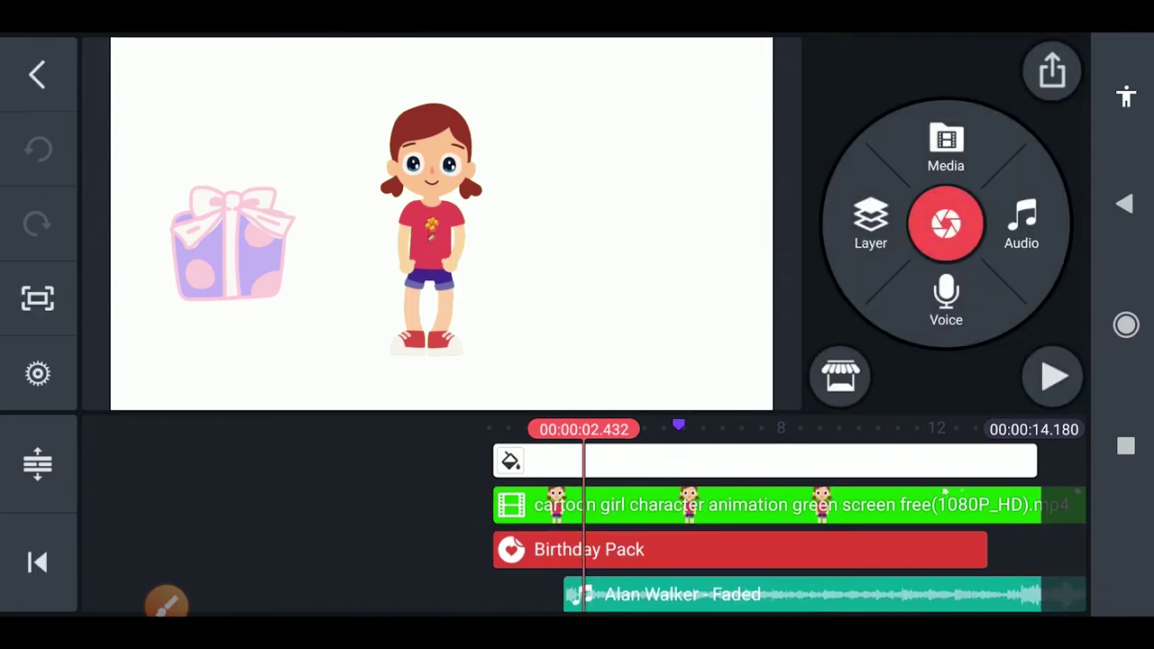
left_click(767, 594)
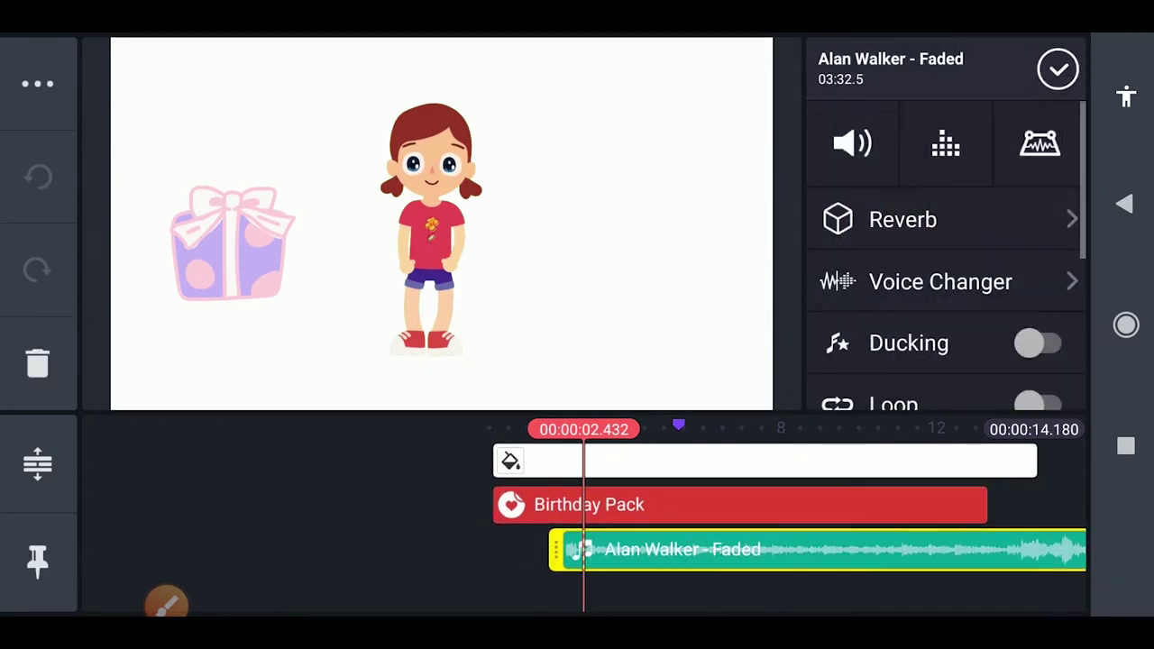
left_click(1058, 65)
scroll(766, 523, "up", 2)
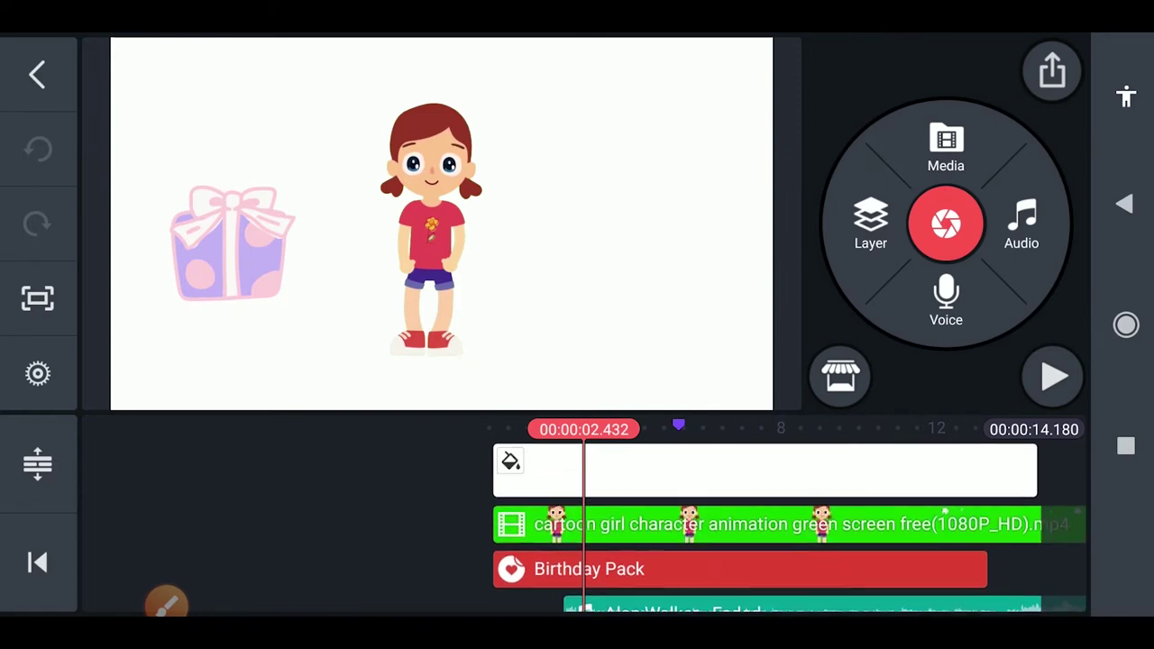
Select the girl clip and move the playhead to about 3.5, then 2.5 seconds.
left_click(834, 524)
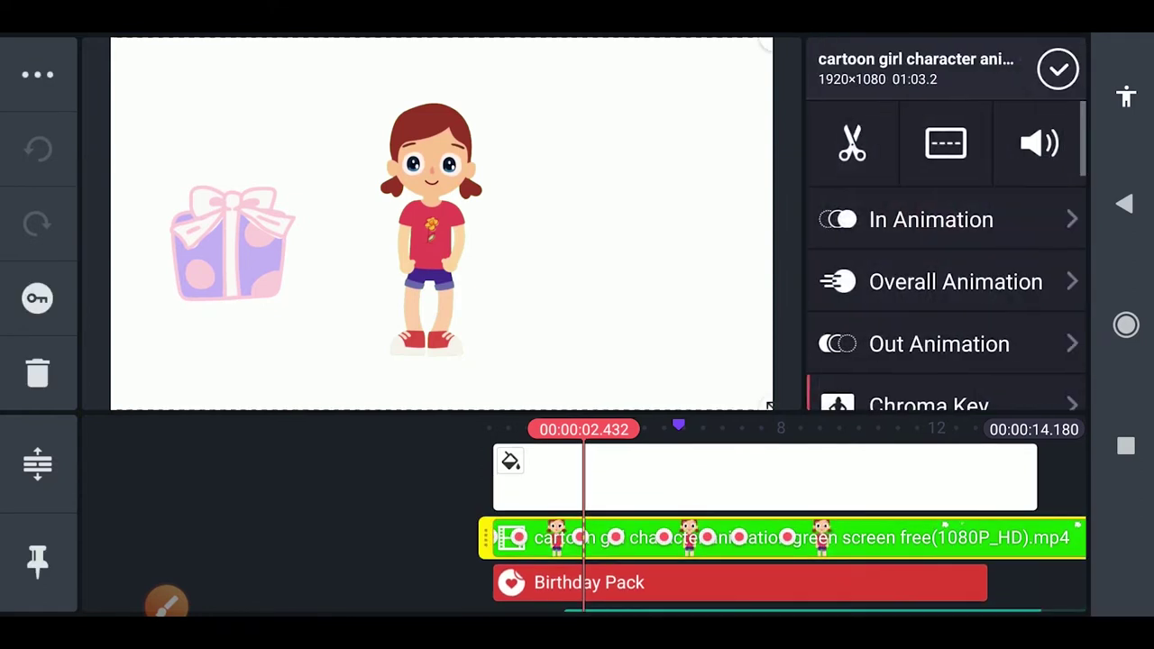
left_click_drag(945, 476, 904, 494)
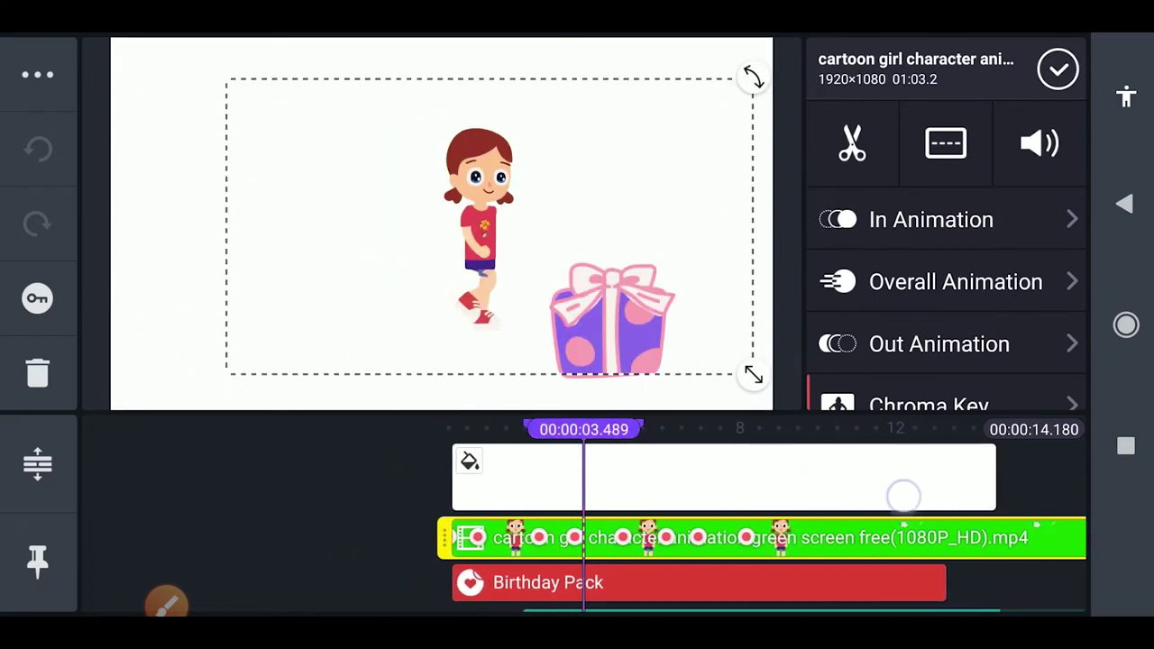
left_click(1055, 69)
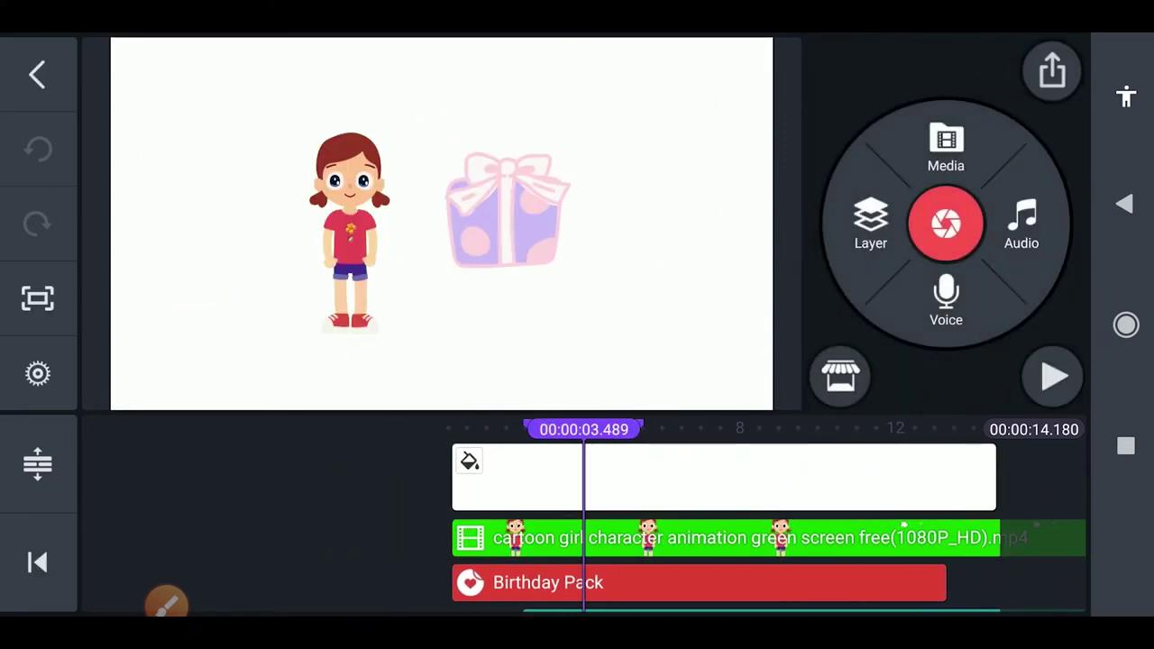
left_click_drag(862, 497, 899, 498)
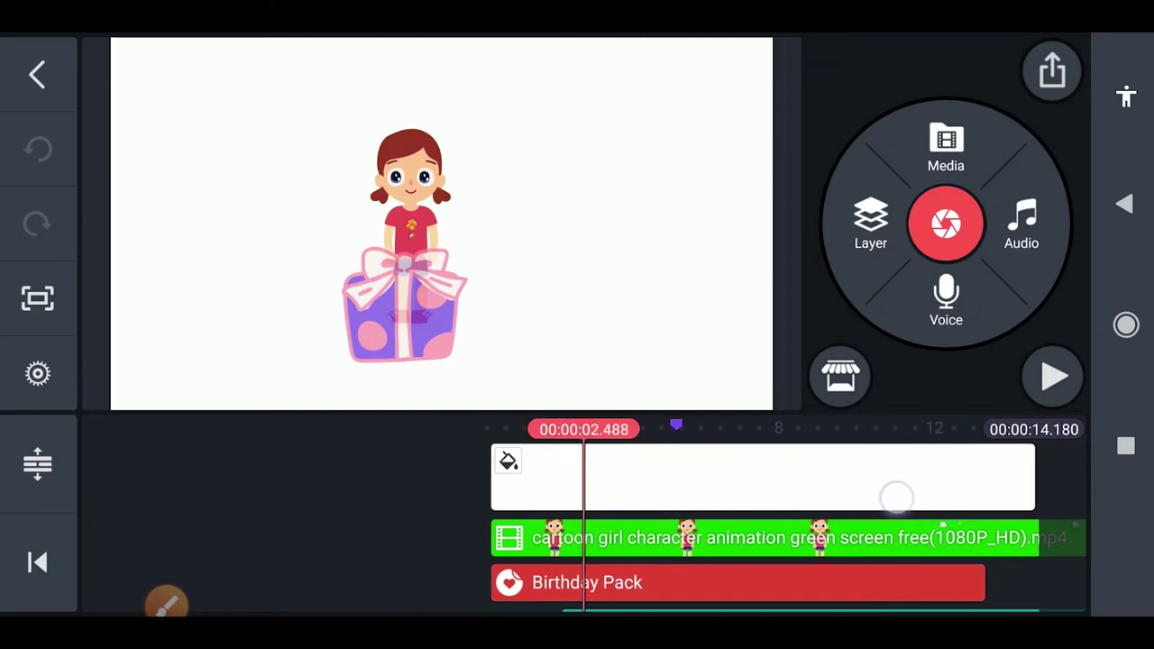
scroll(767, 541, "down", 3)
Check the Alan Walker - Faded music clip's volume envelope, then select the girl clip.
left_click(841, 549)
left_click(1040, 143)
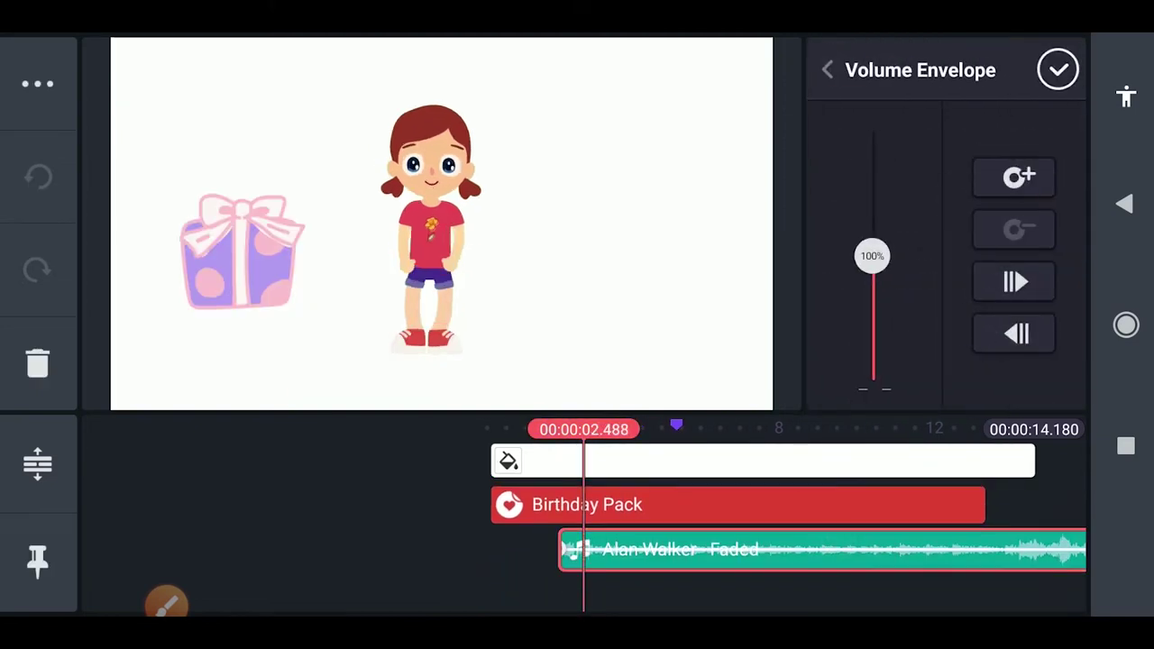
left_click(828, 70)
left_click(1058, 70)
scroll(897, 537, "up", 2)
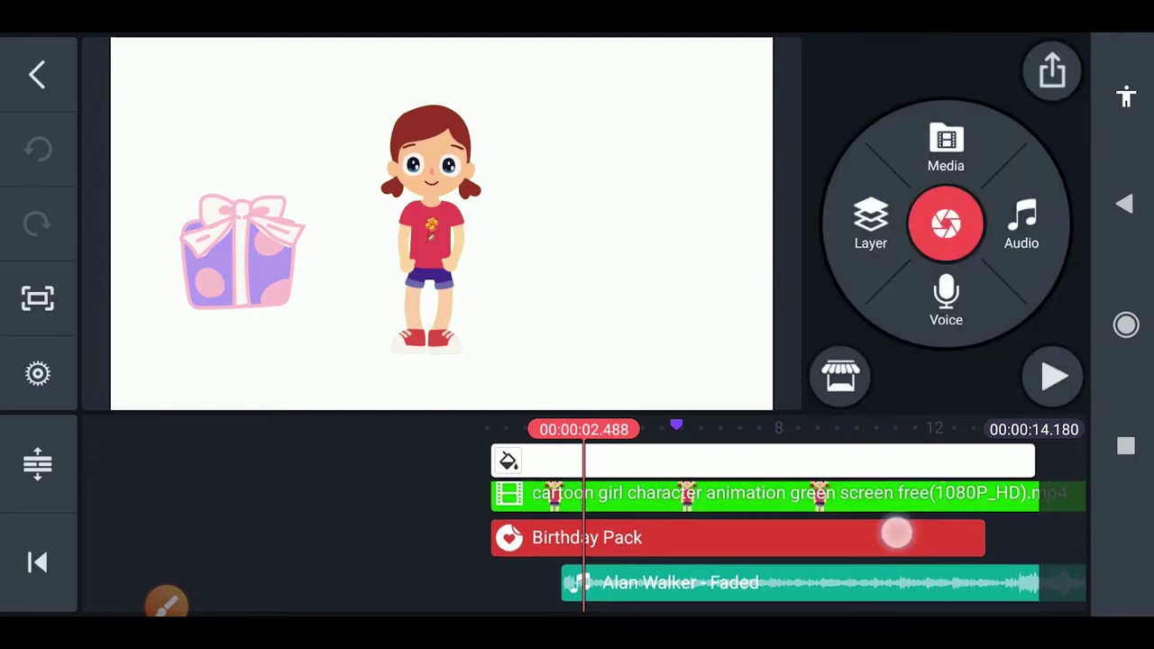
scroll(898, 538, "up", 1)
mouse_move(965, 548)
left_mouse_down()
mouse_move(811, 550)
mouse_move(1046, 550)
left_mouse_up()
left_click(929, 538)
left_click(451, 487)
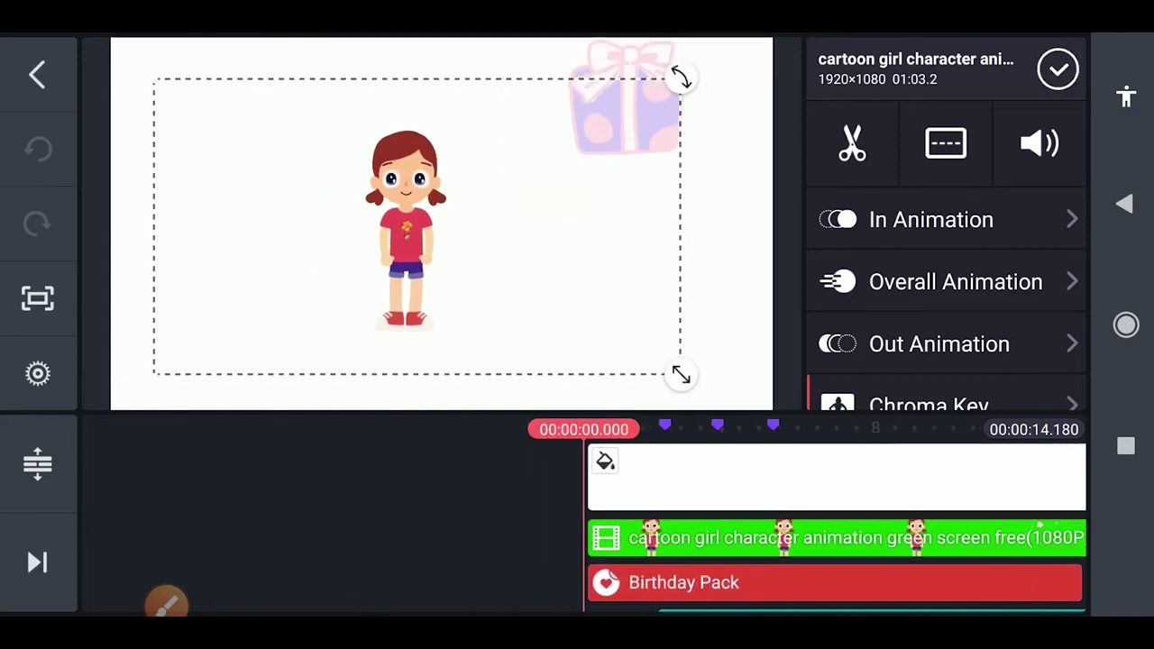
left_click(1055, 377)
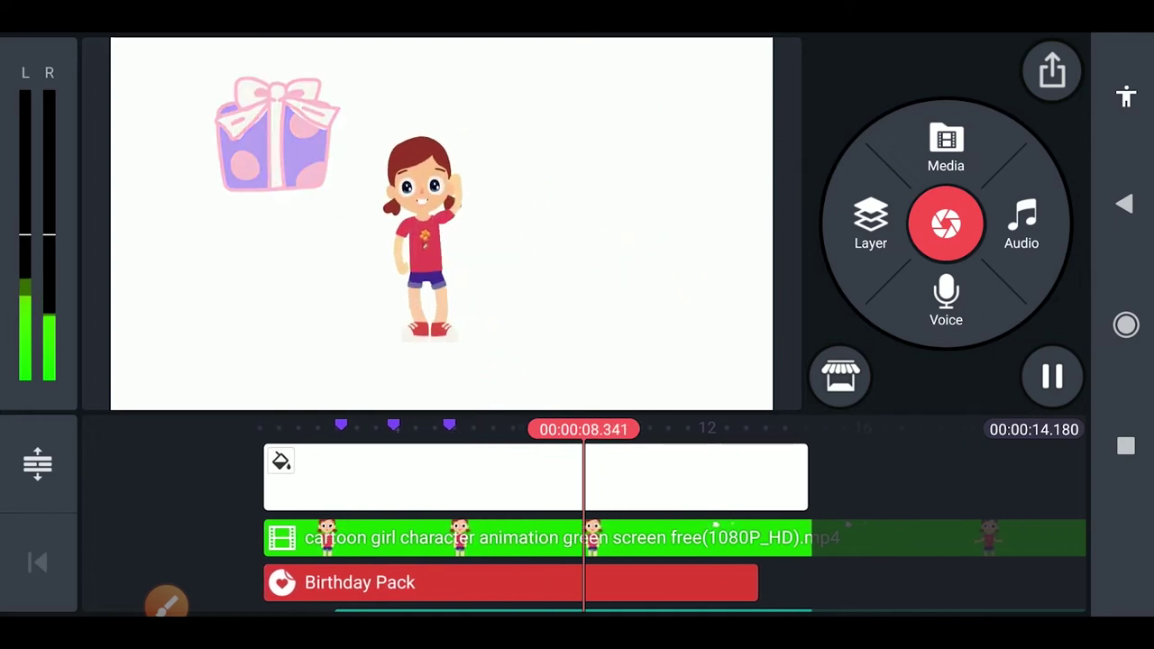
left_click_drag(830, 480, 1039, 465)
left_click(811, 538)
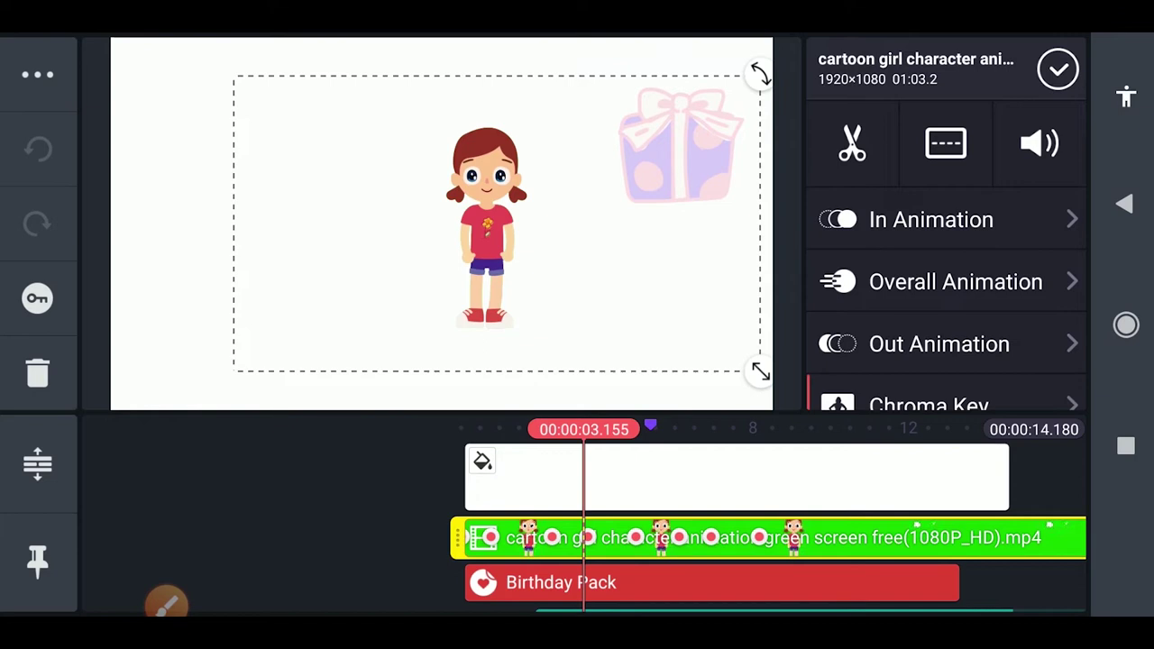
Shift the cartoon girl further left in the frame and reselect her clip.
left_click_drag(496, 226, 397, 230)
left_click(864, 455)
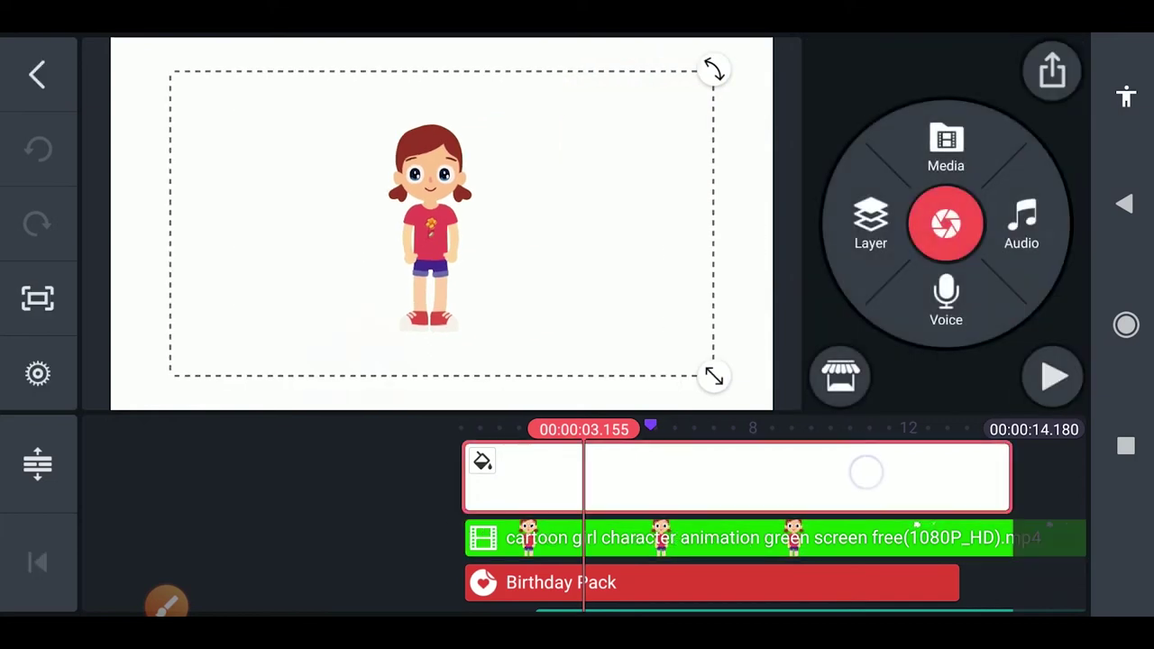
left_click(902, 537)
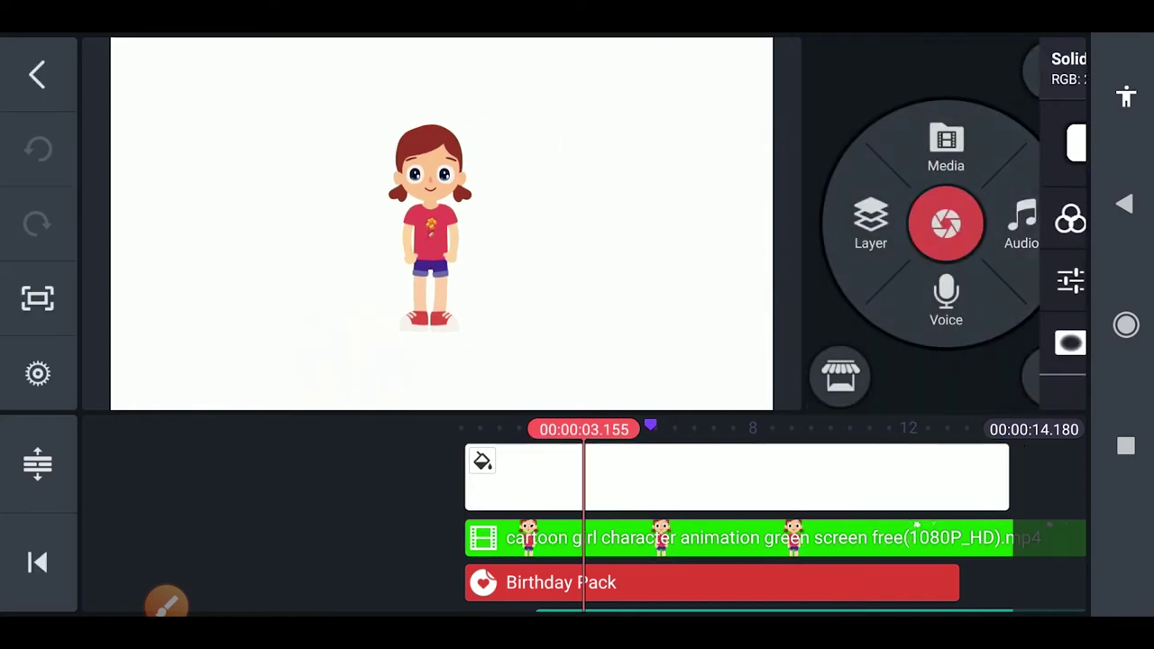
left_click(901, 537)
At about four seconds, review the girl clip's chroma key settings and deselect the clip.
mouse_move(969, 465)
left_mouse_down()
mouse_move(926, 464)
mouse_move(861, 490)
mouse_move(884, 490)
left_mouse_up()
left_click_drag(1015, 343, 1014, 239)
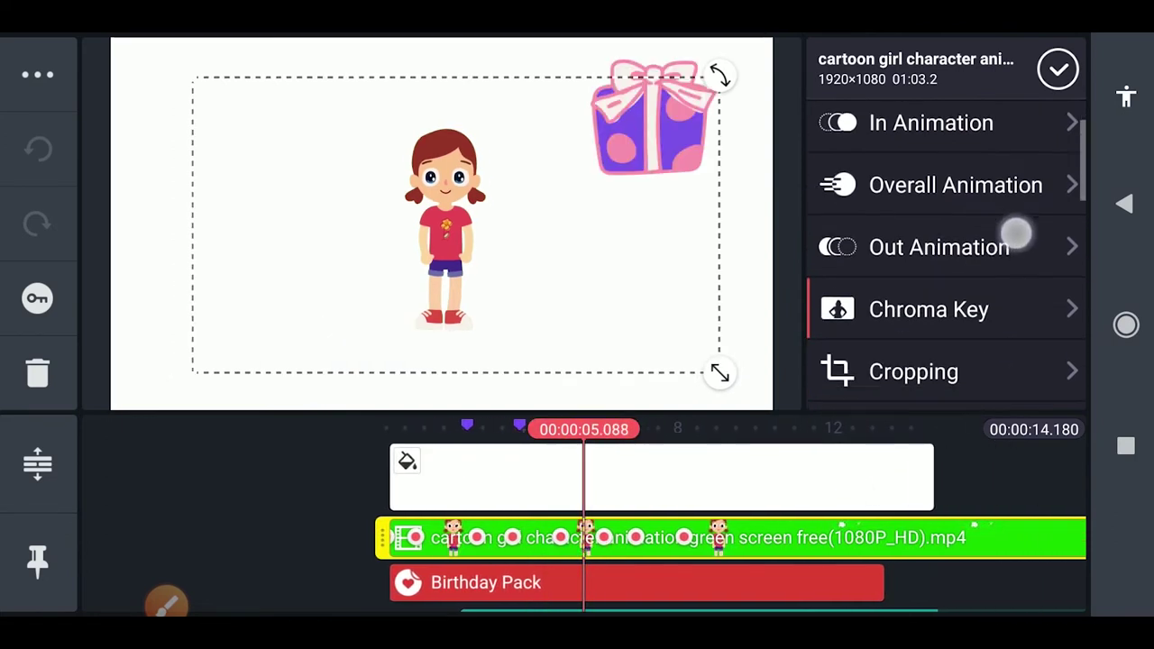
left_click(992, 280)
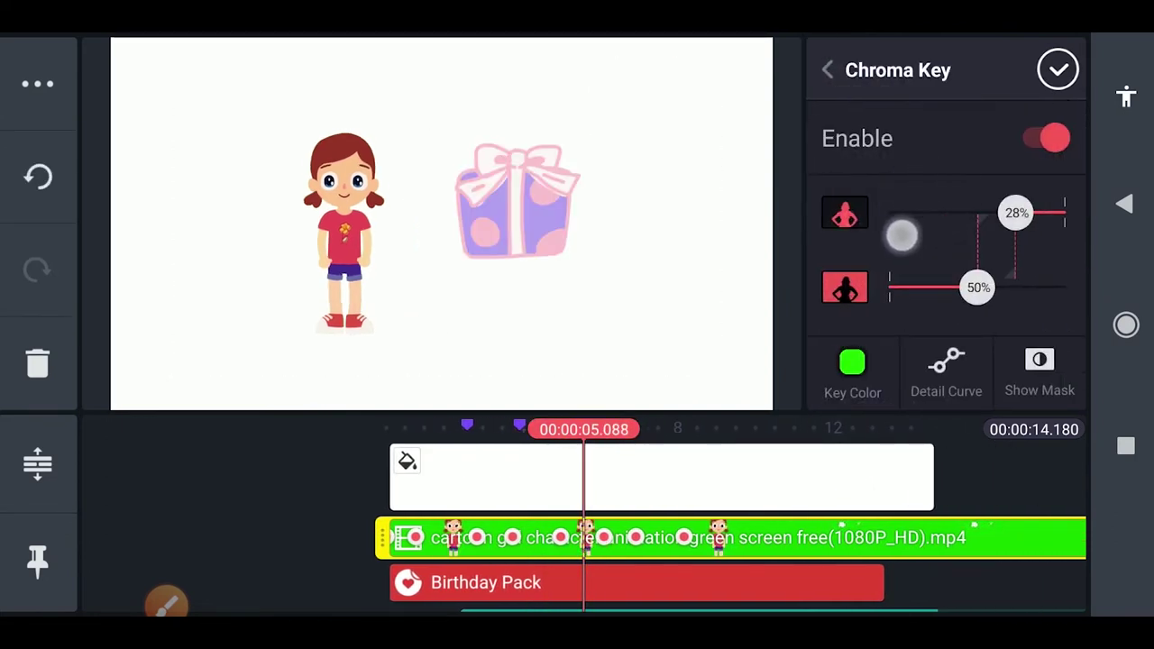
left_click(828, 69)
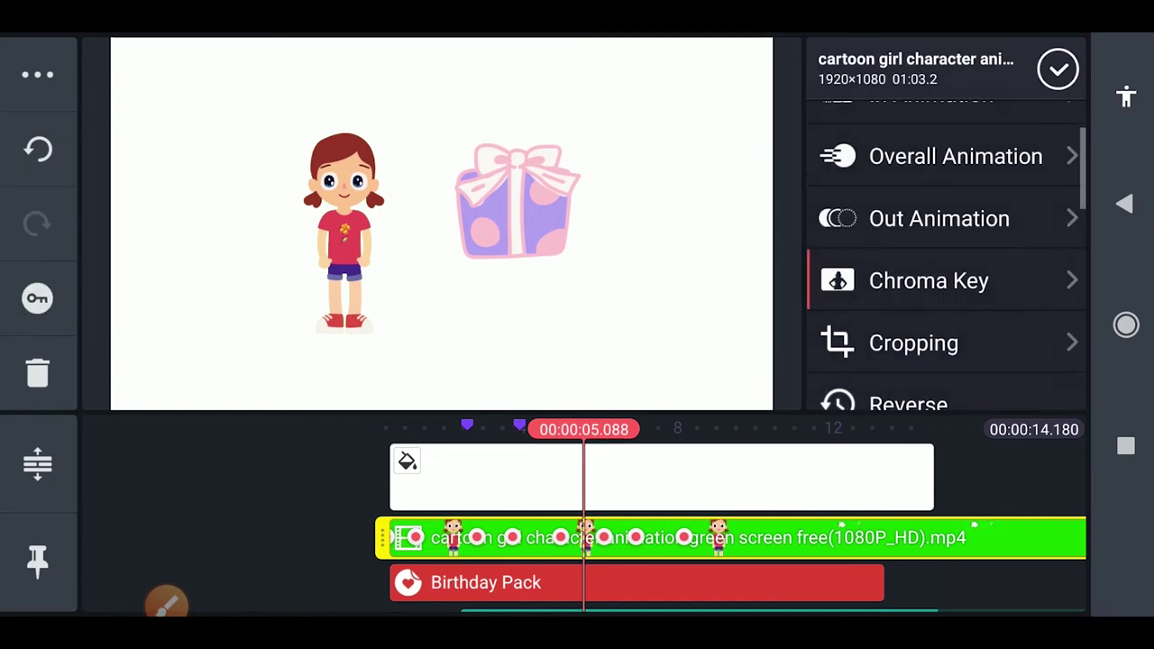
left_click(632, 478)
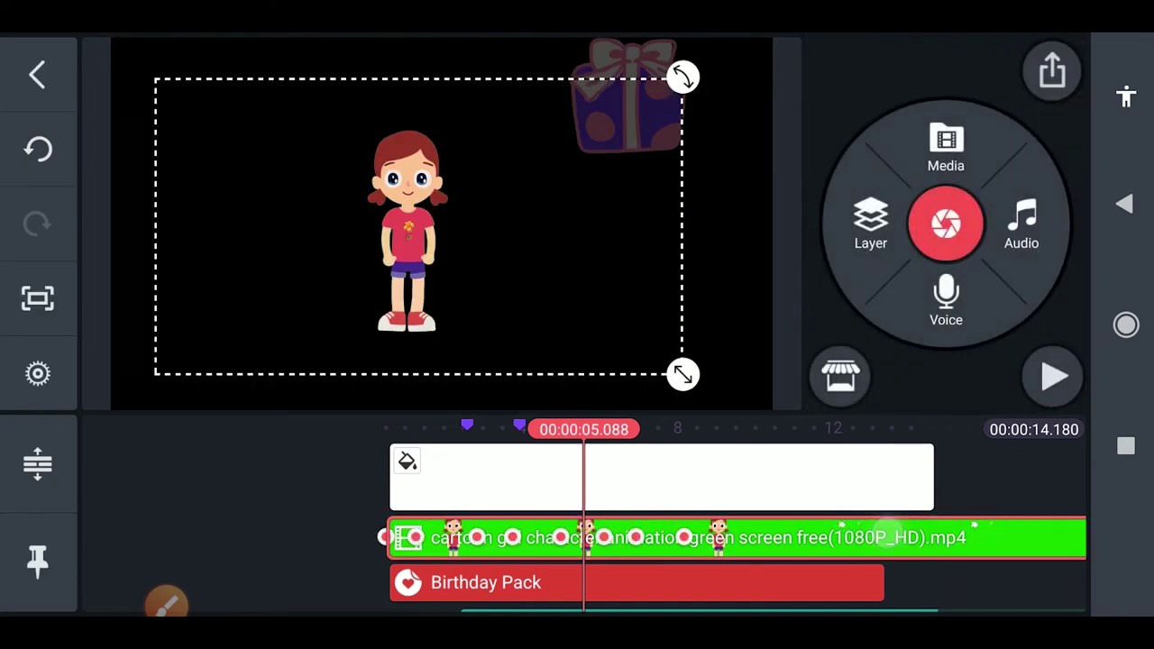
Keyframe the girl at about 10 seconds, reposition her at 12, and remove an unwanted keyframe.
left_click(722, 538)
mouse_move(1005, 469)
left_mouse_down()
mouse_move(825, 469)
mouse_move(810, 489)
mouse_move(919, 484)
left_mouse_up()
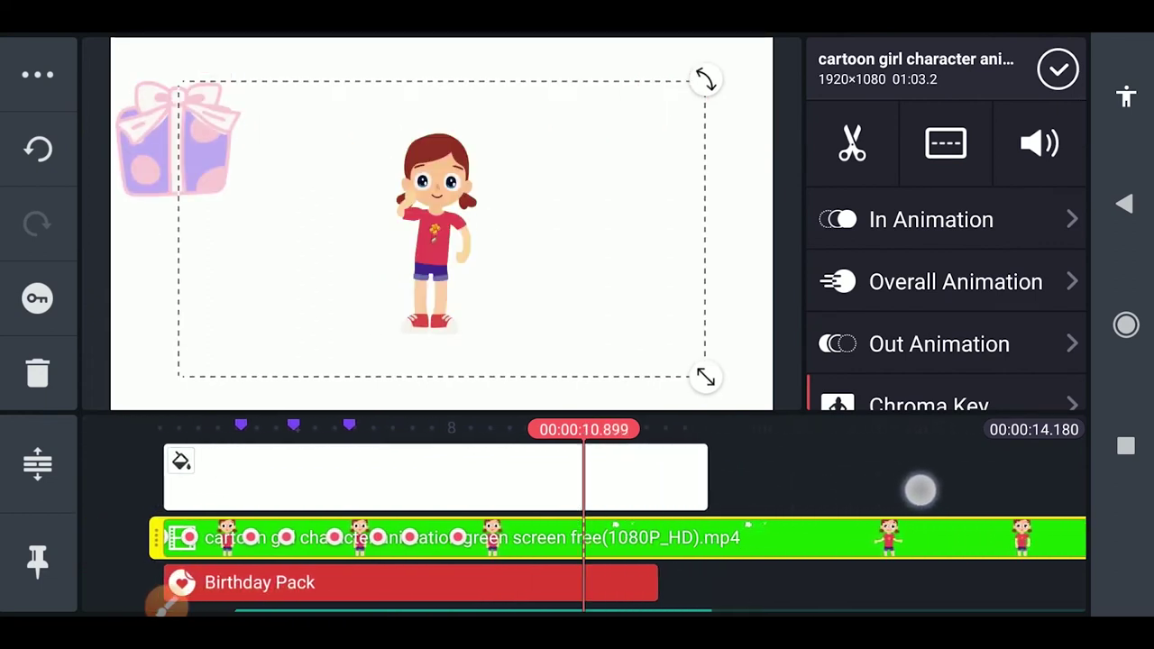
left_click(37, 298)
left_click(876, 230)
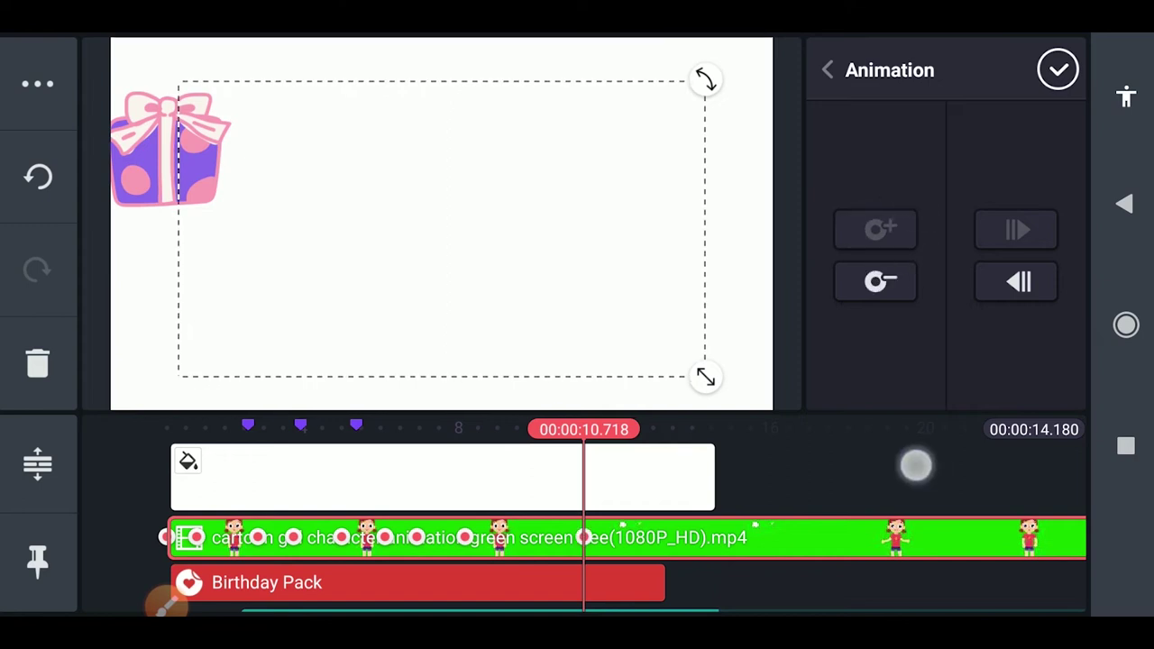
left_click_drag(915, 463, 866, 466)
left_click_drag(644, 277, 740, 269)
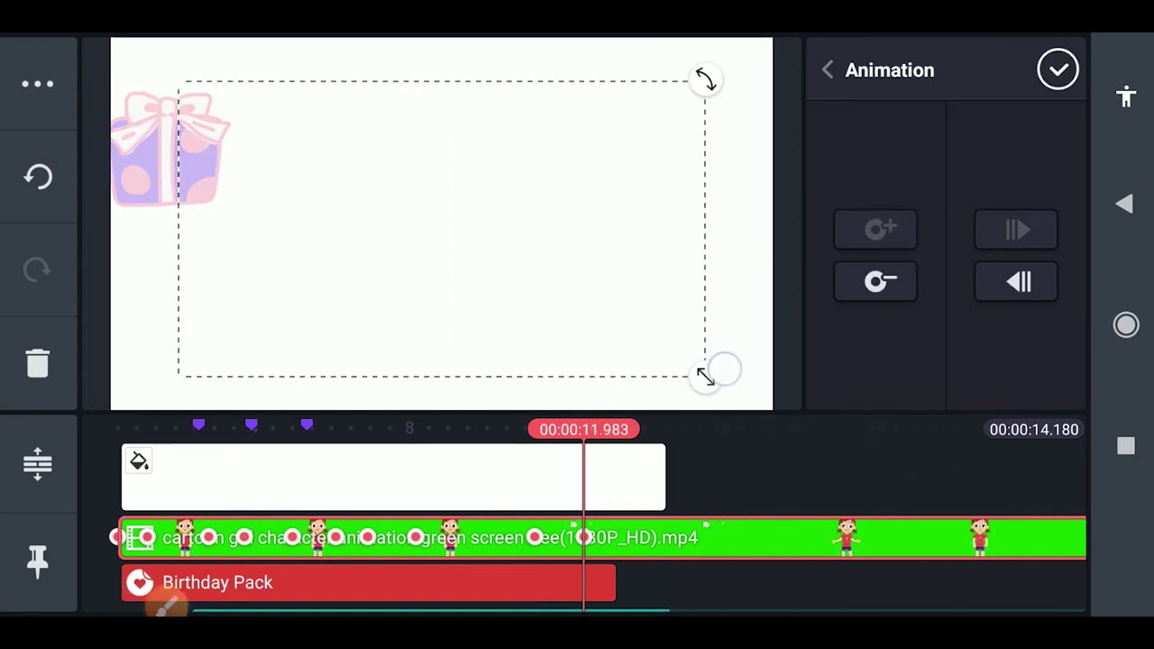
left_click(877, 281)
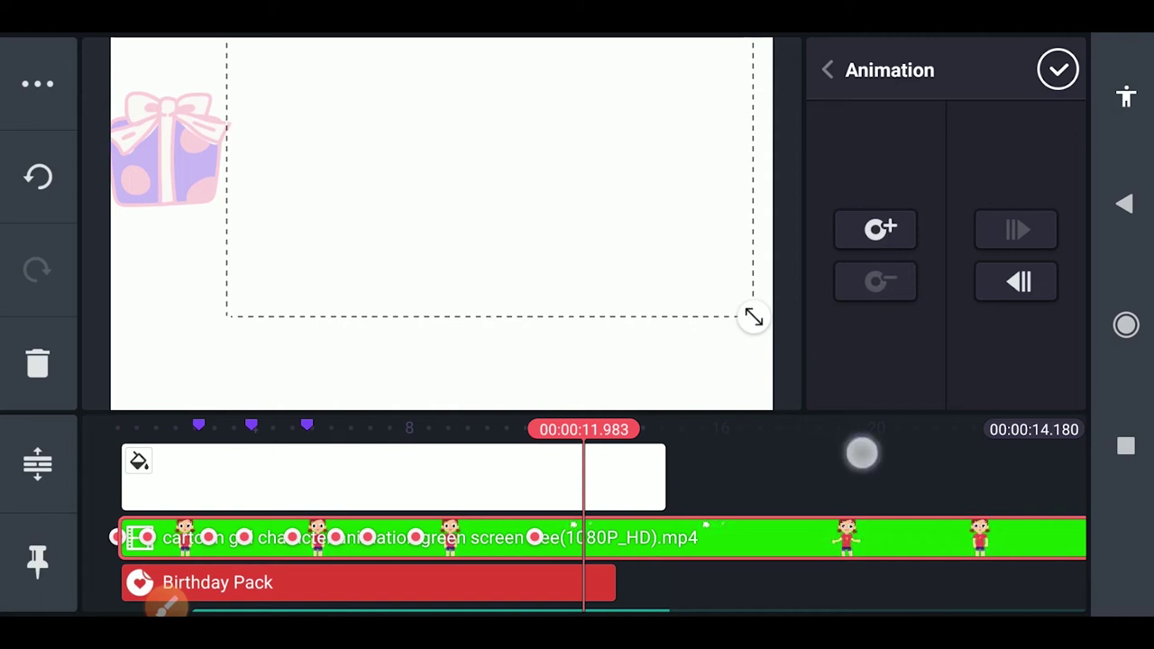
Step through the girl clip's keyframes, checking the one at 3.253 seconds.
left_click_drag(861, 452, 988, 431)
left_click(1017, 229)
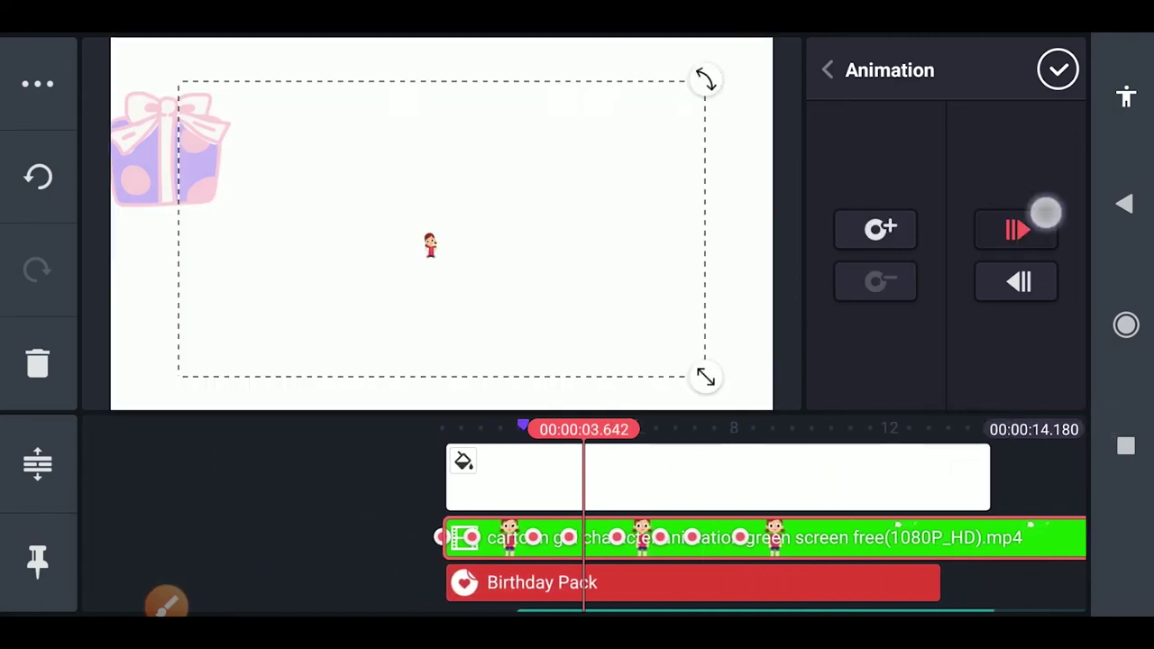
left_click(1017, 281)
left_click(1017, 229)
left_click(1017, 282)
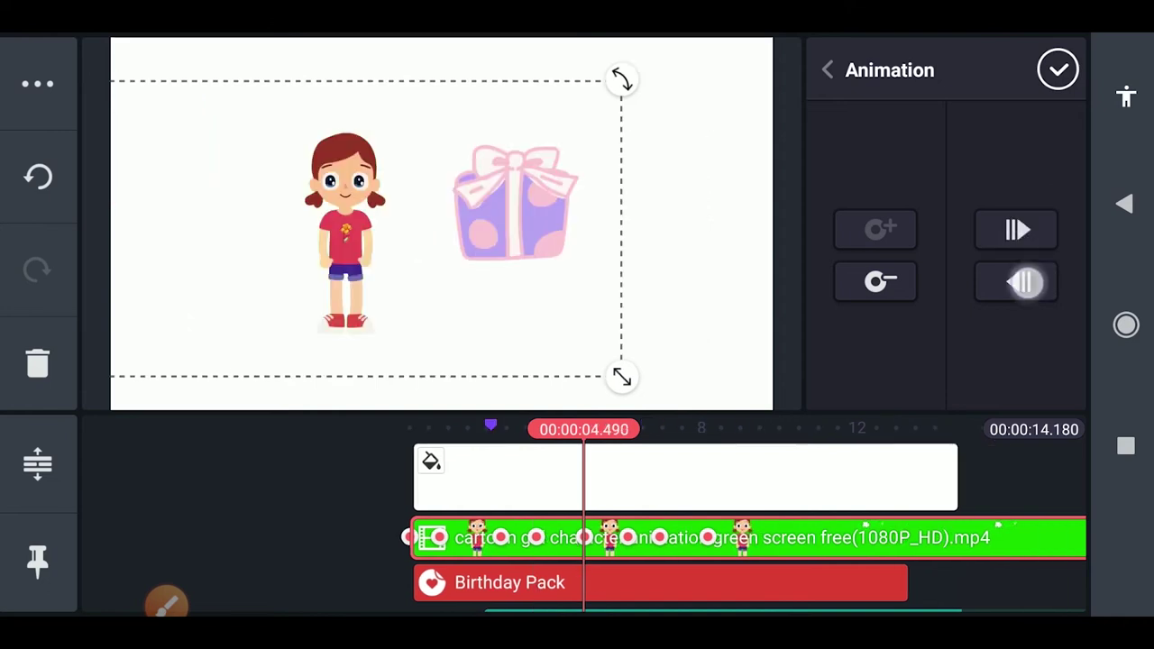
left_click(1018, 229)
left_click(1017, 282)
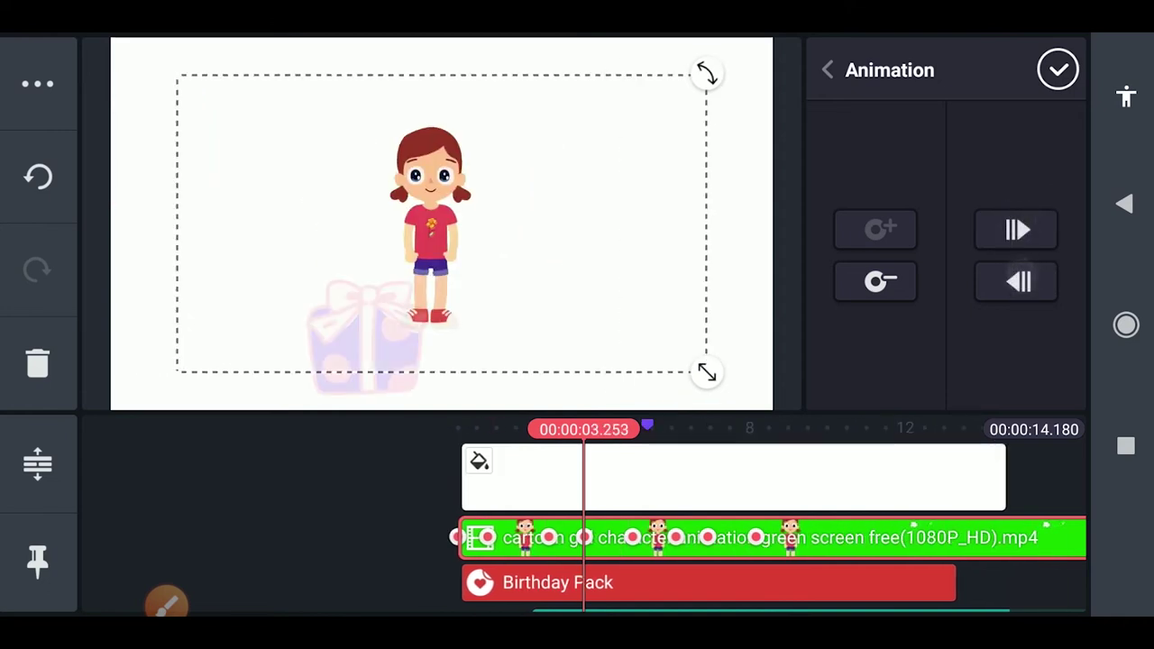
Preview the girl's position at about six and eight seconds, then finish the animation.
mouse_move(866, 433)
left_mouse_down()
mouse_move(785, 455)
mouse_move(618, 424)
left_mouse_up()
mouse_move(865, 469)
left_mouse_down()
mouse_move(793, 469)
mouse_move(767, 451)
left_mouse_up()
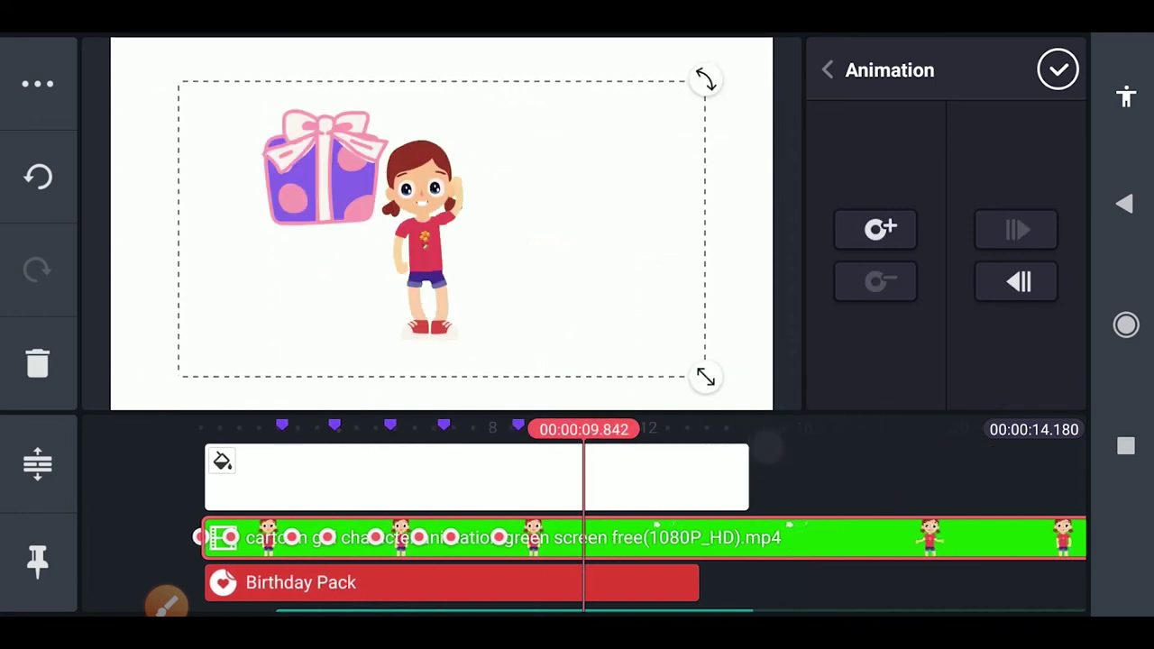
left_click(1057, 70)
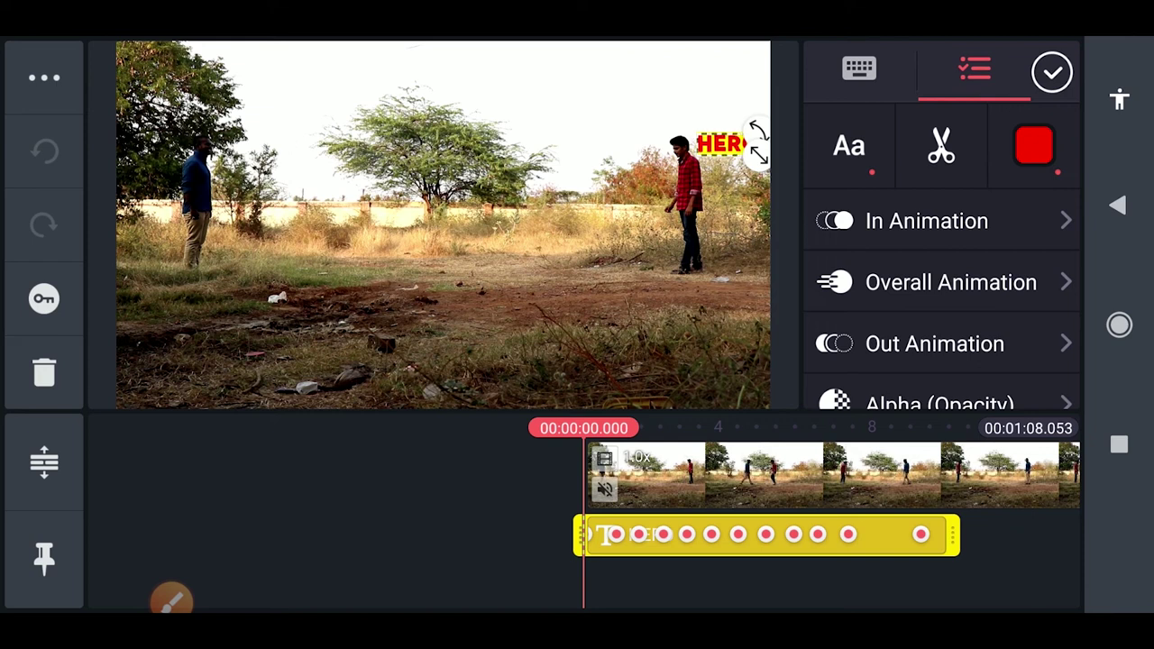
Scrub the HERO project's timeline to preview the callout tracking the man.
mouse_move(1035, 502)
left_mouse_down()
mouse_move(926, 518)
mouse_move(938, 521)
left_mouse_up()
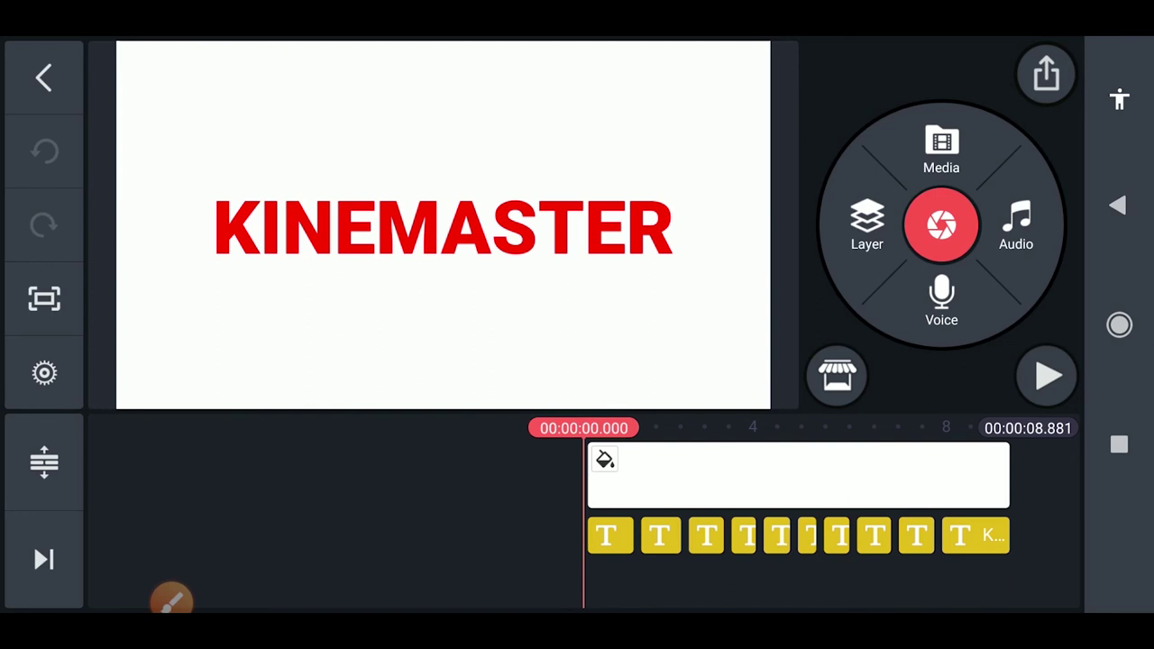
left_click_drag(405, 511, 138, 515)
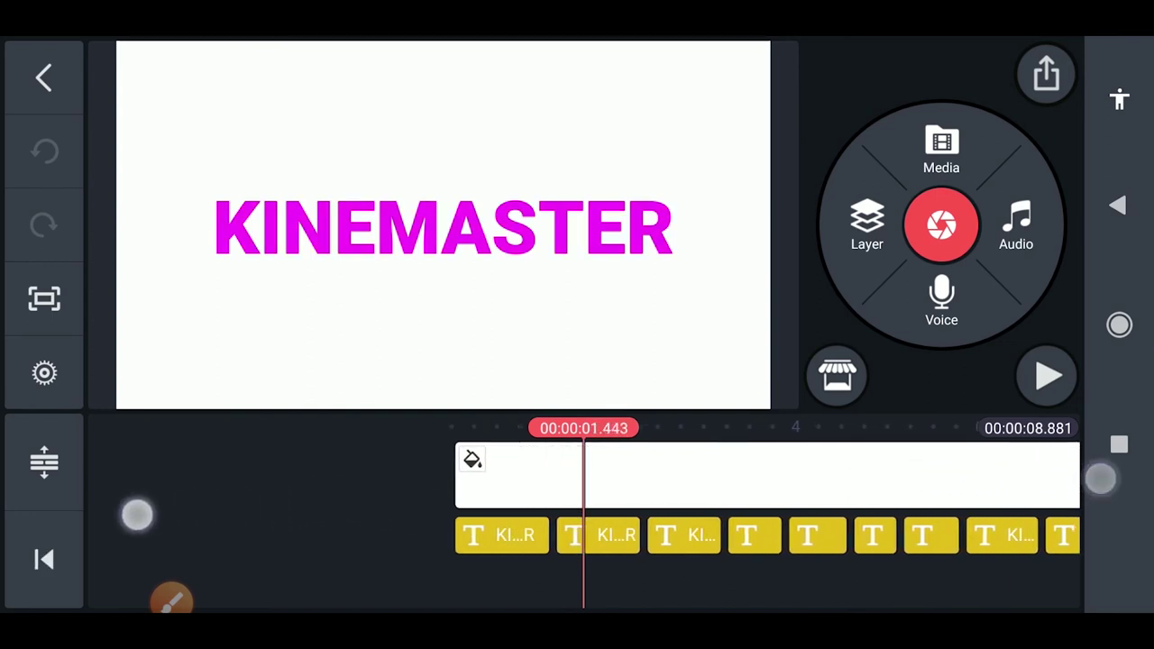
mouse_move(1020, 481)
left_mouse_down()
mouse_move(924, 465)
mouse_move(1020, 469)
left_mouse_up()
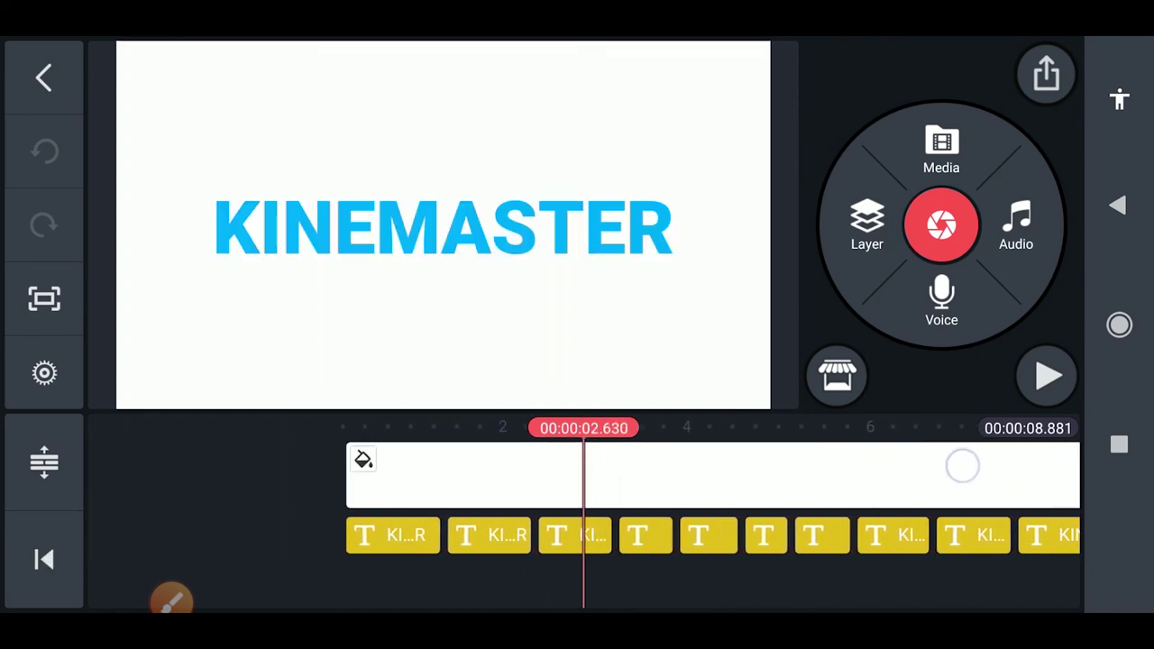
left_click(647, 535)
left_click_drag(460, 478, 144, 491)
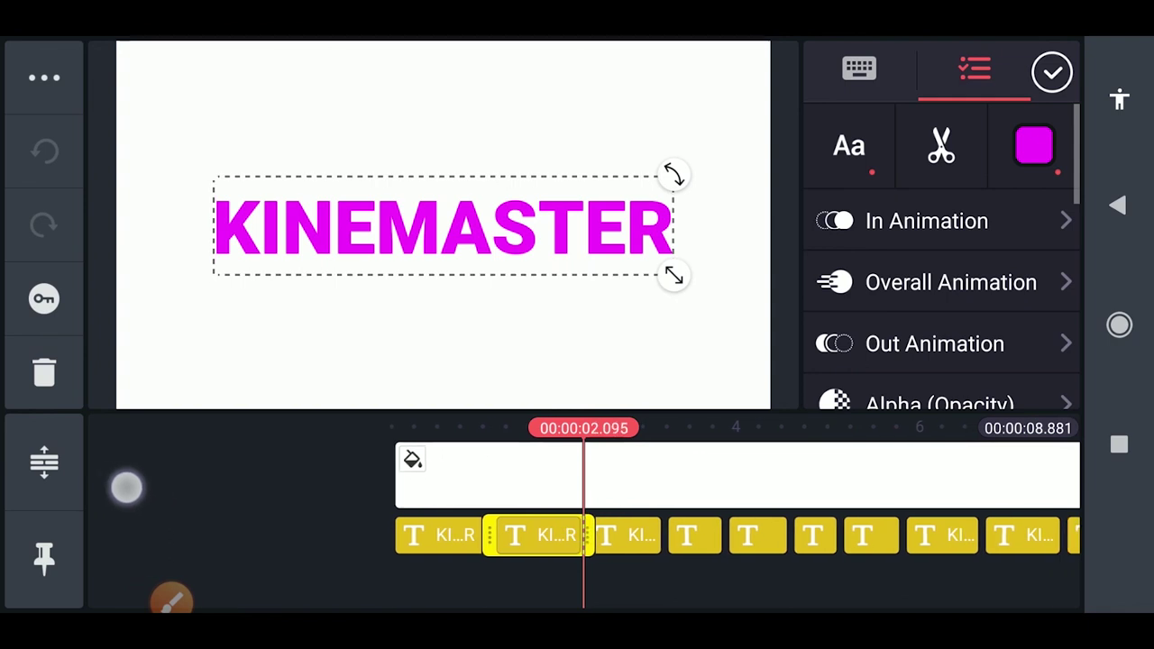
left_click(451, 478)
mouse_move(873, 489)
left_mouse_down()
mouse_move(1003, 485)
mouse_move(637, 498)
mouse_move(606, 509)
mouse_move(811, 505)
left_mouse_up()
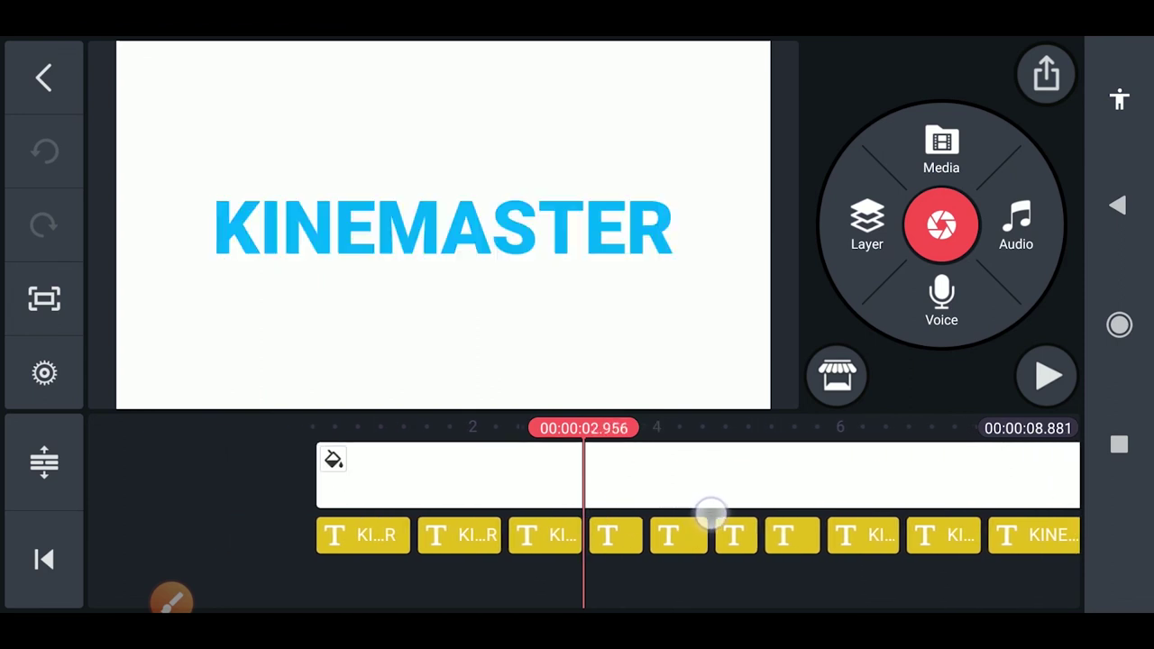